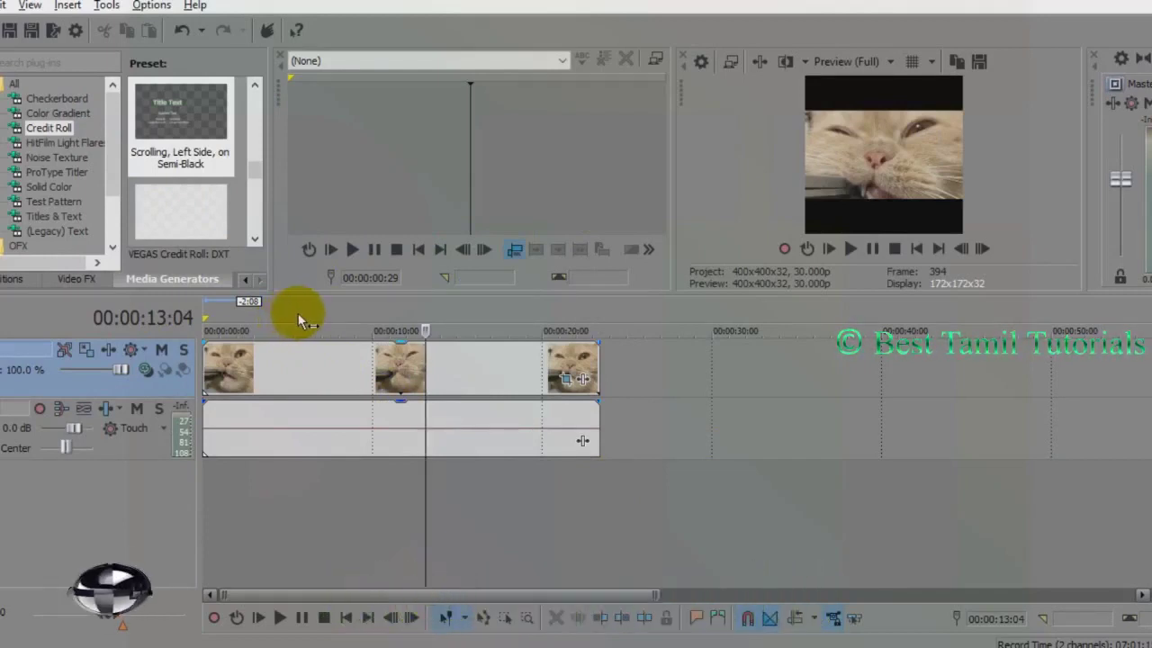
# - Narrow the loop region to 00:00:09:11–00:00:18:28, covering just the middle cat clip
pyautogui.doubleClick(312, 316)
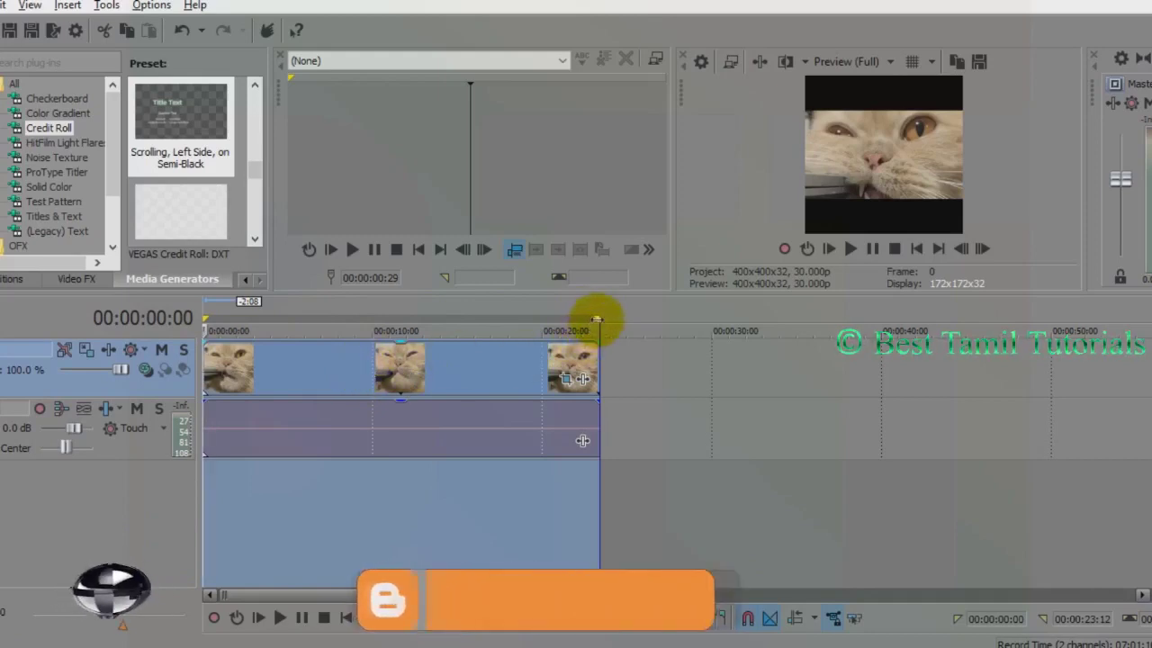
pyautogui.moveTo(597, 322); pyautogui.dragTo(364, 322)
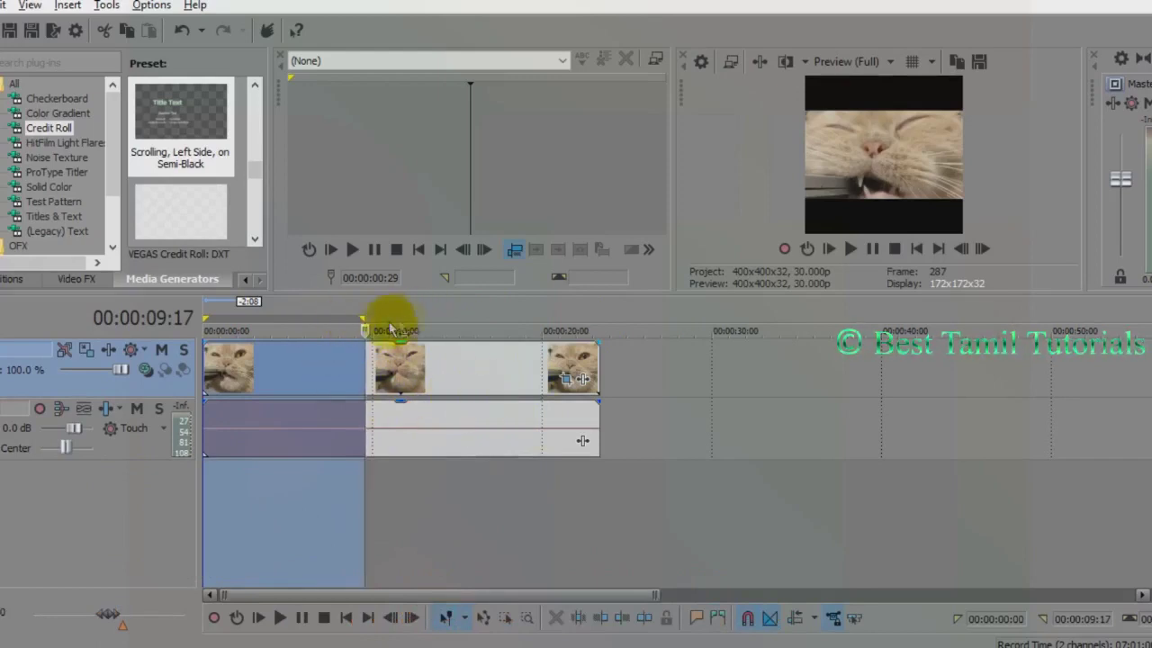
pyautogui.moveTo(321, 320)
pyautogui.mouseDown()
pyautogui.moveTo(396, 333)
pyautogui.moveTo(457, 327)
pyautogui.moveTo(424, 326)
pyautogui.moveTo(476, 338)
pyautogui.moveTo(461, 345)
pyautogui.moveTo(453, 338)
pyautogui.moveTo(478, 334)
pyautogui.mouseUp()
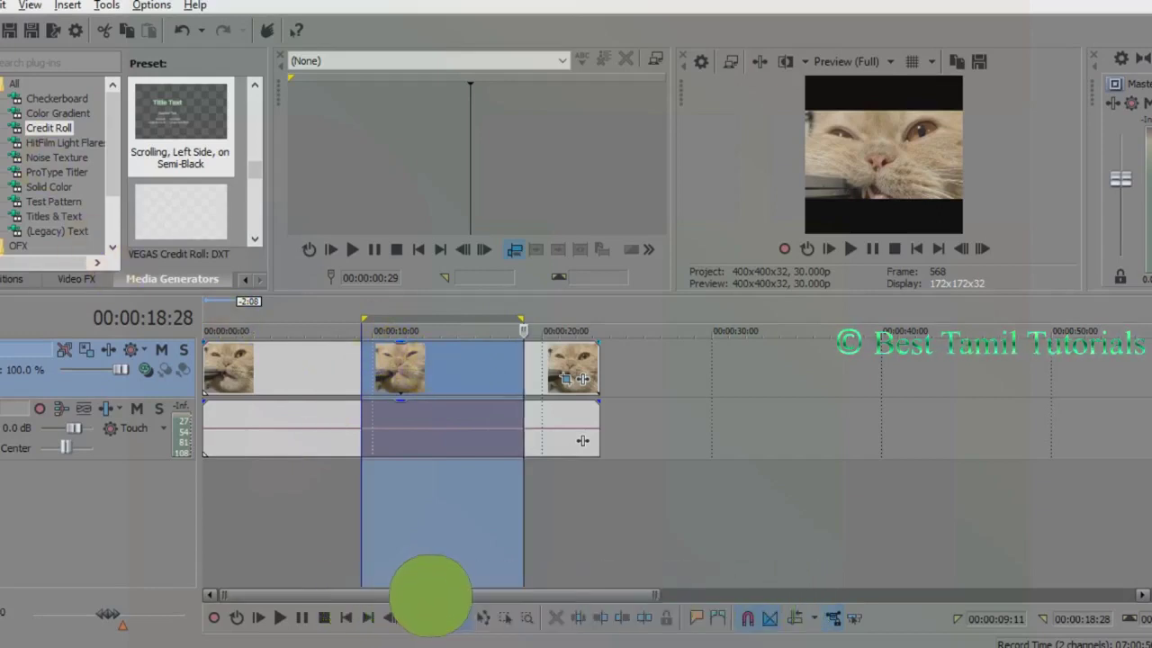
pyautogui.click(0, 5)
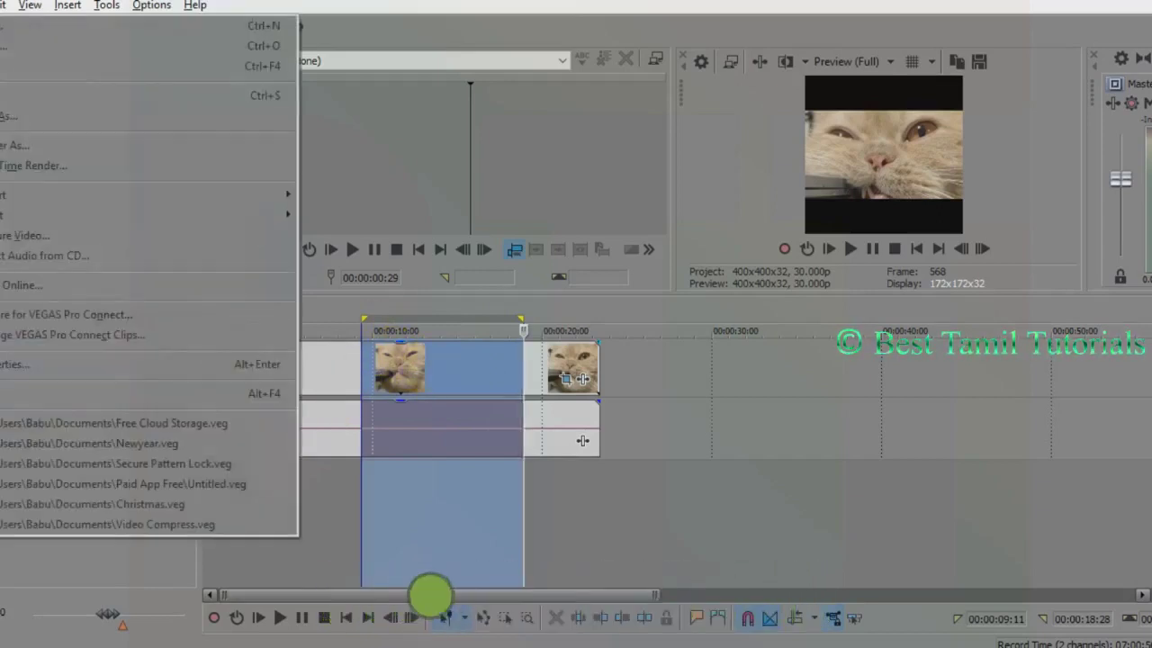
# - Open the Render As settings with output Untitled.wmv in the D:\ folder
pyautogui.click(34, 149)
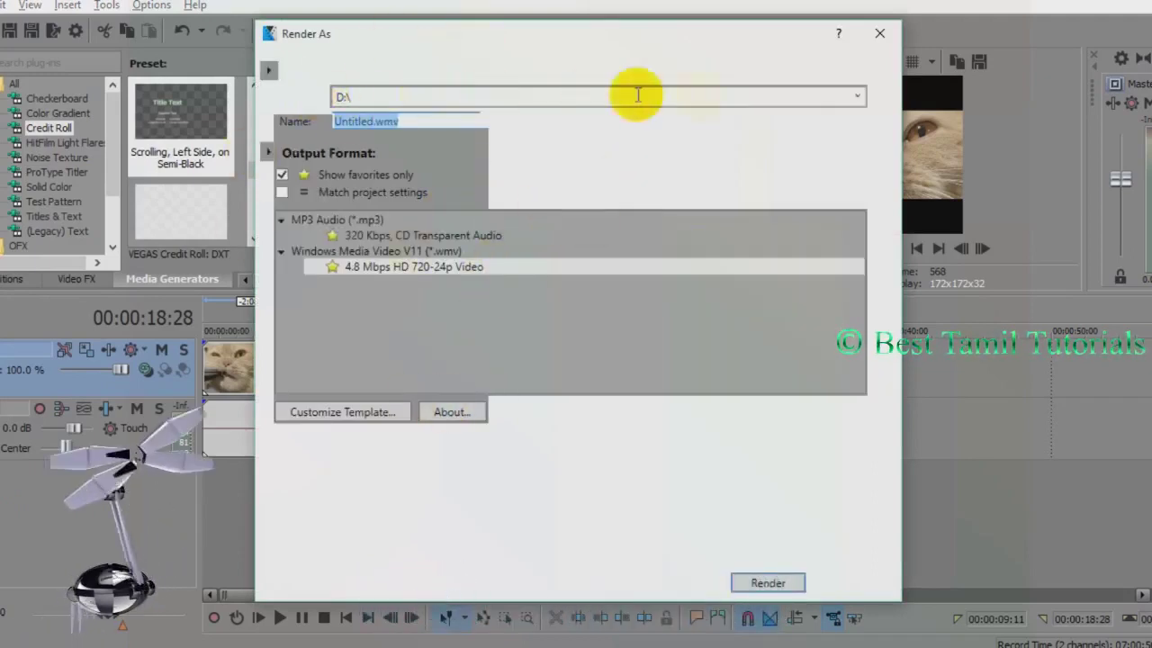
pyautogui.click(378, 95)
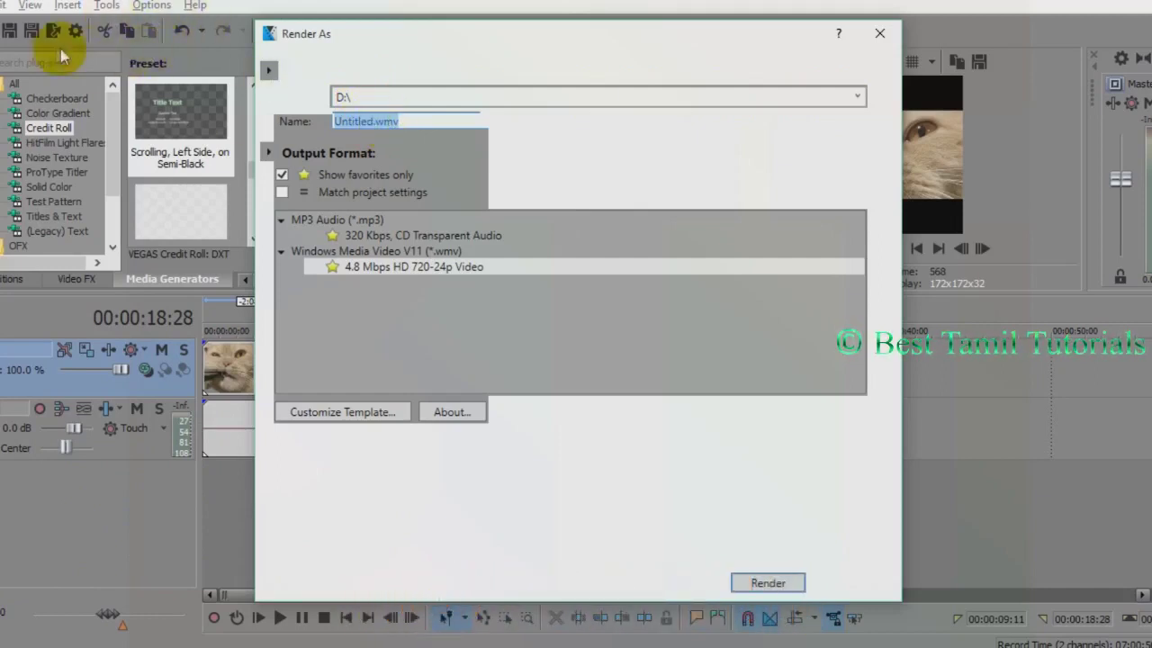
pyautogui.click(283, 175)
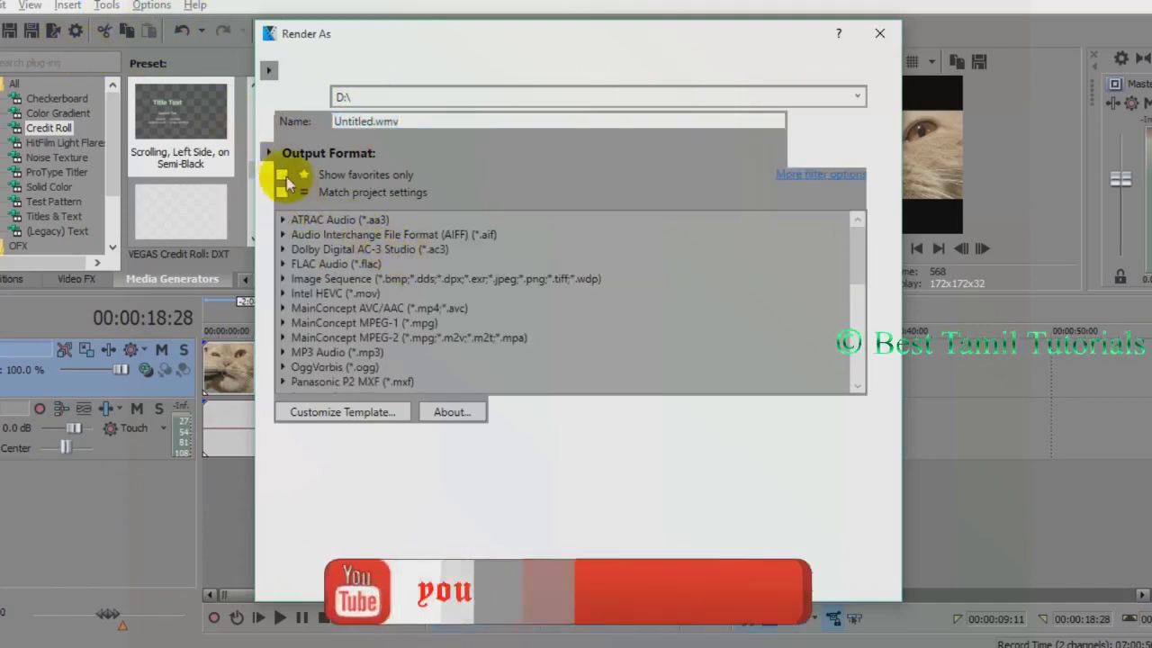
pyautogui.click(283, 174)
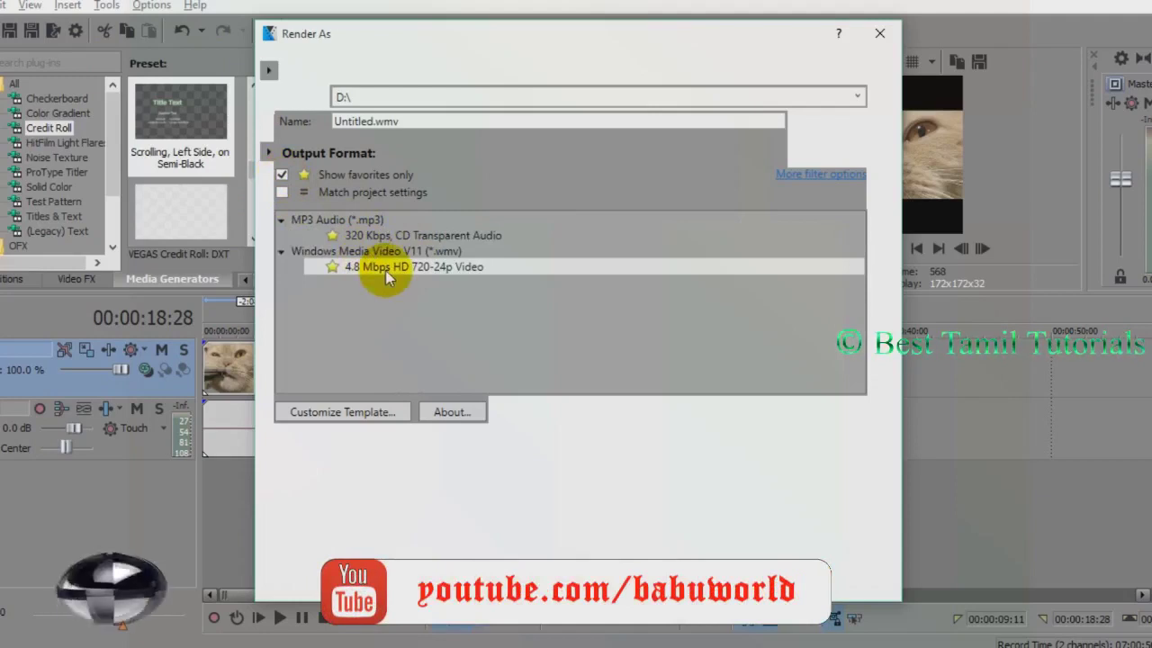
pyautogui.click(282, 176)
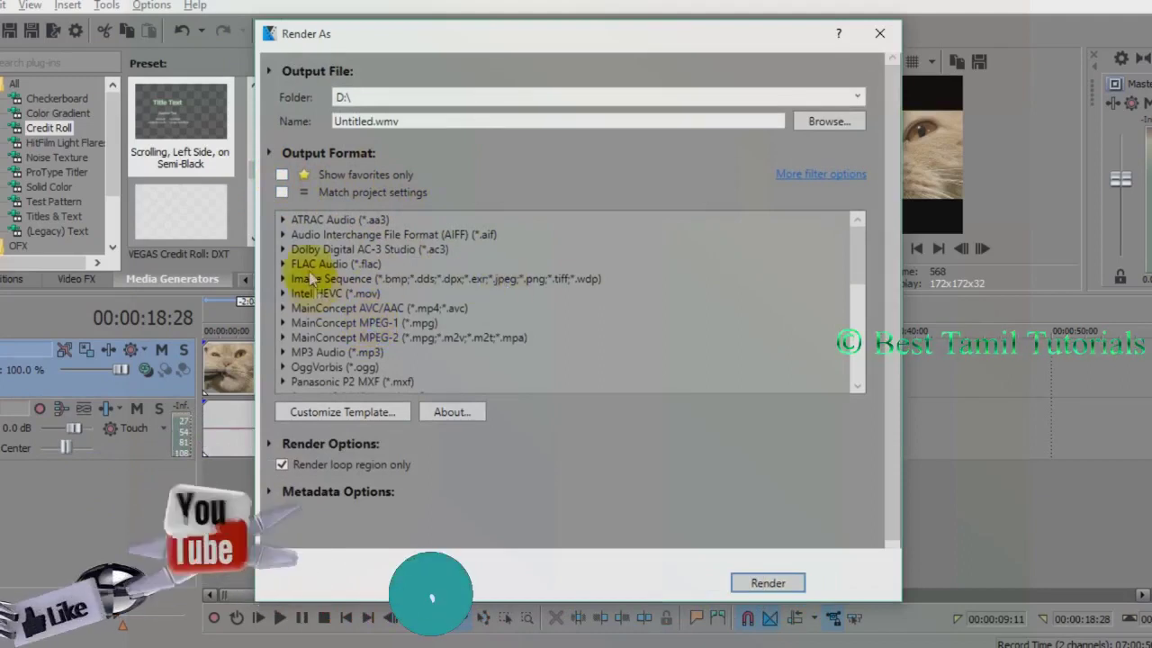
pyautogui.moveTo(855, 251); pyautogui.dragTo(848, 342)
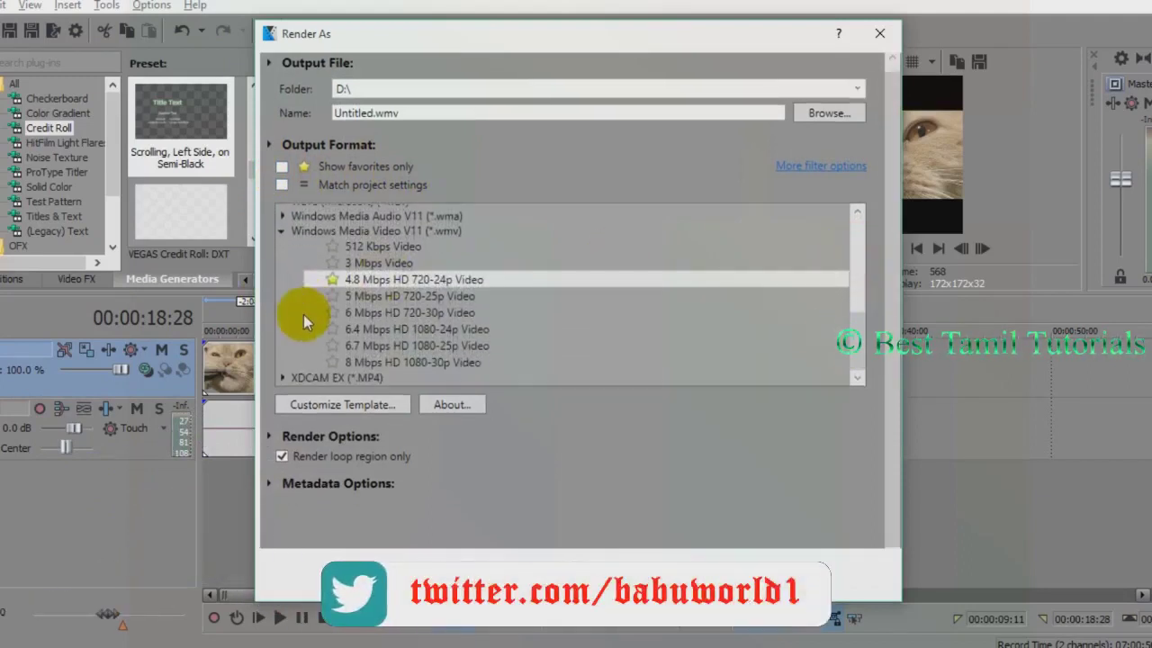
pyautogui.moveTo(854, 311); pyautogui.dragTo(857, 299)
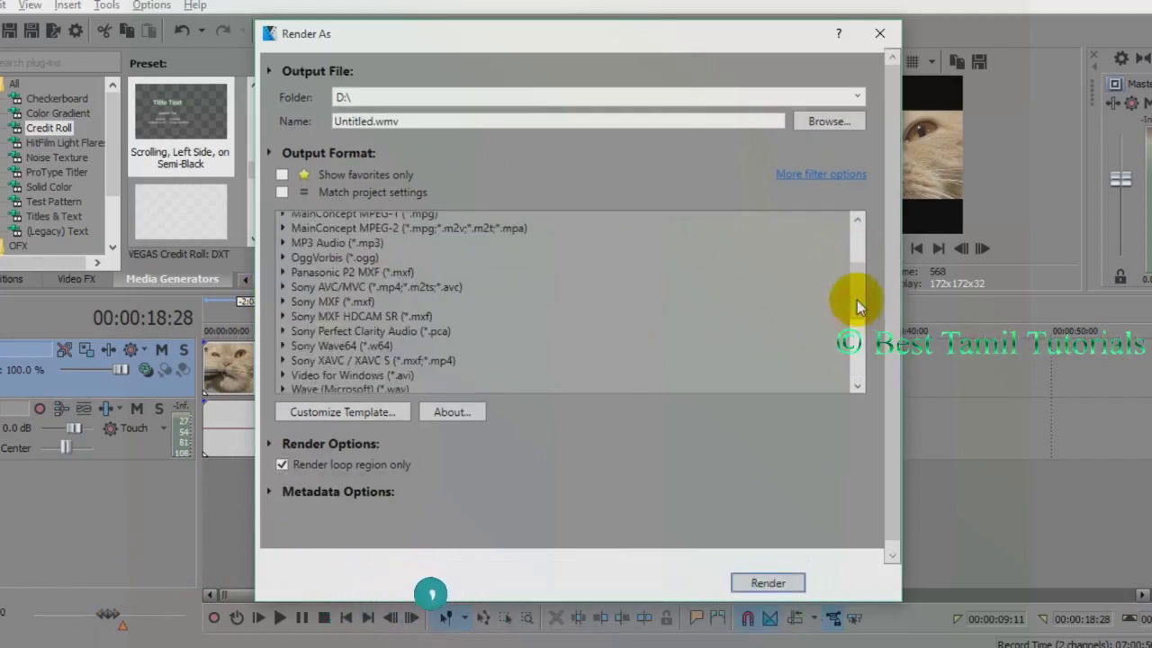
pyautogui.click(396, 316)
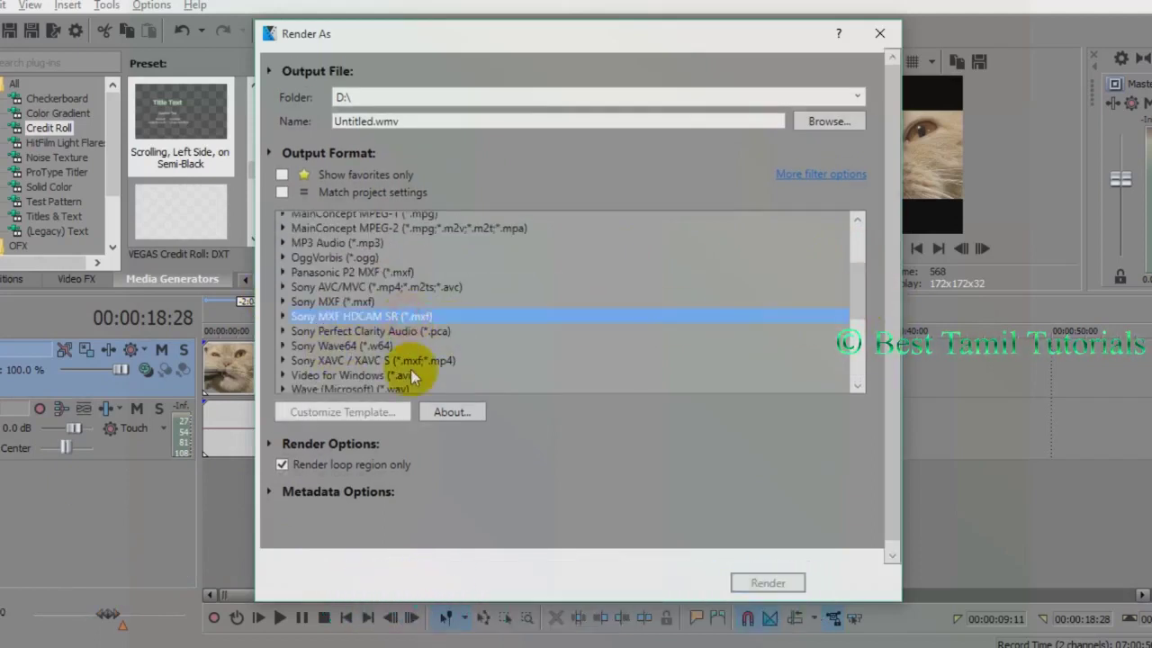
pyautogui.click(412, 375)
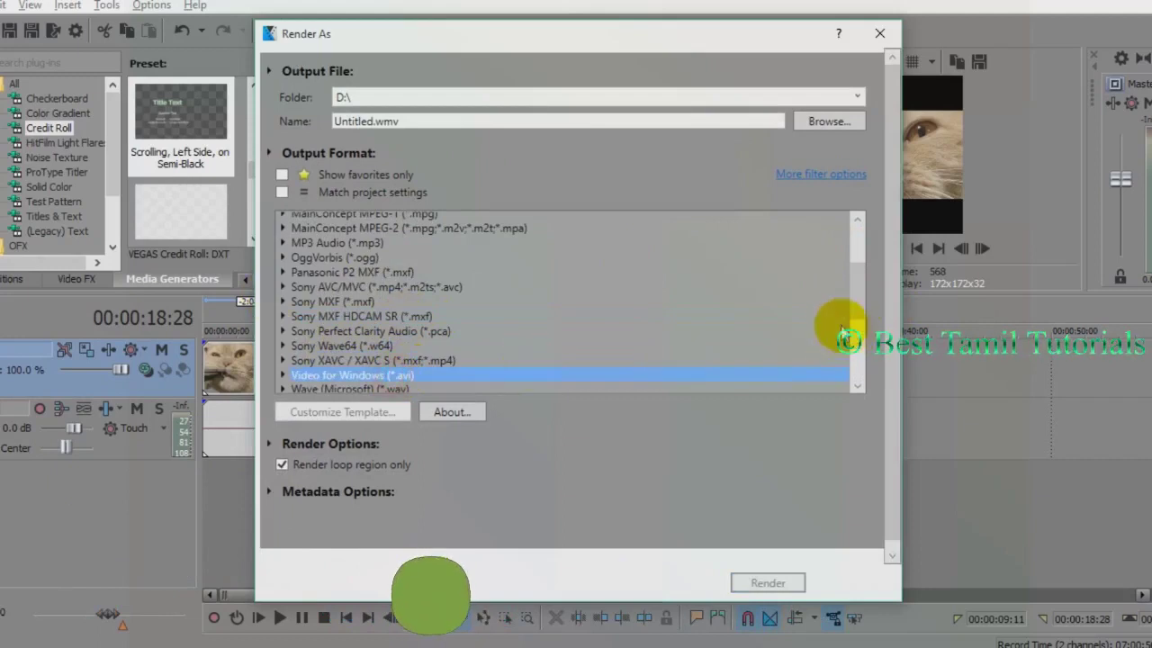
pyautogui.click(495, 228)
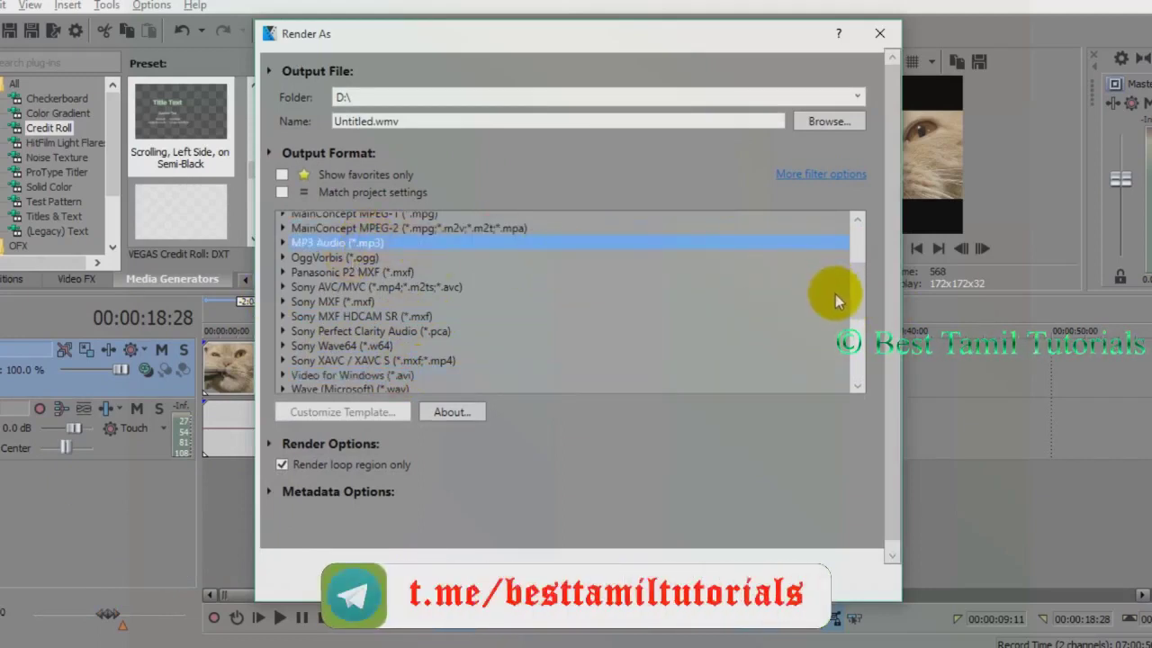
pyautogui.moveTo(853, 295)
pyautogui.mouseDown()
pyautogui.moveTo(856, 236)
pyautogui.moveTo(855, 288)
pyautogui.mouseUp()
pyautogui.click(283, 175)
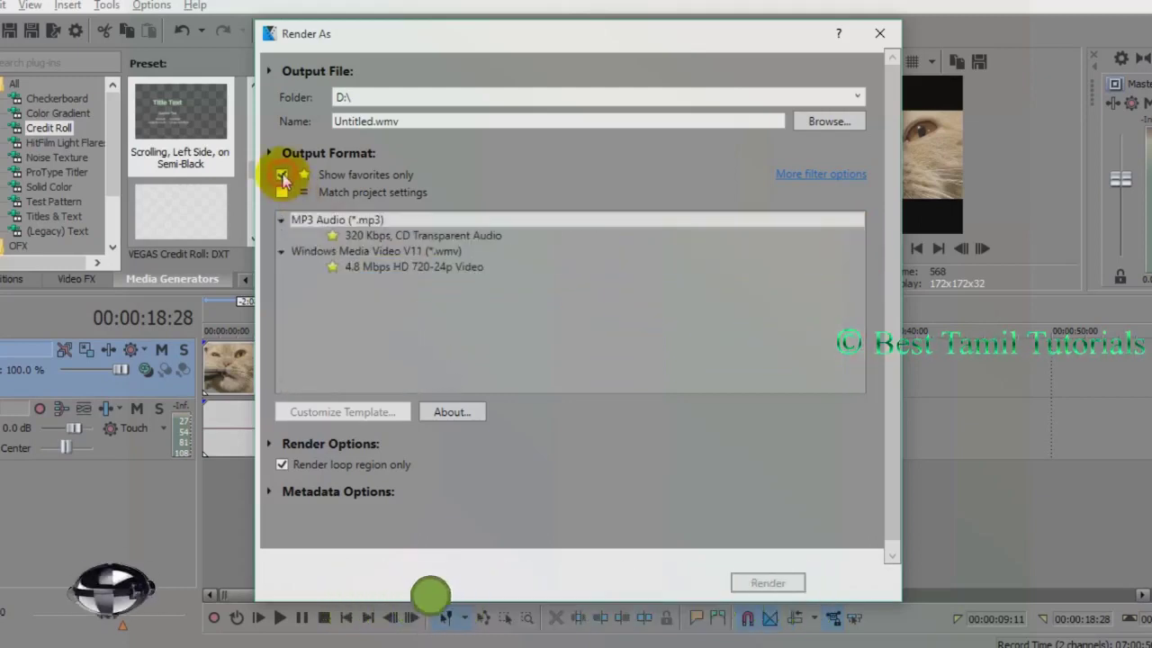
pyautogui.click(381, 268)
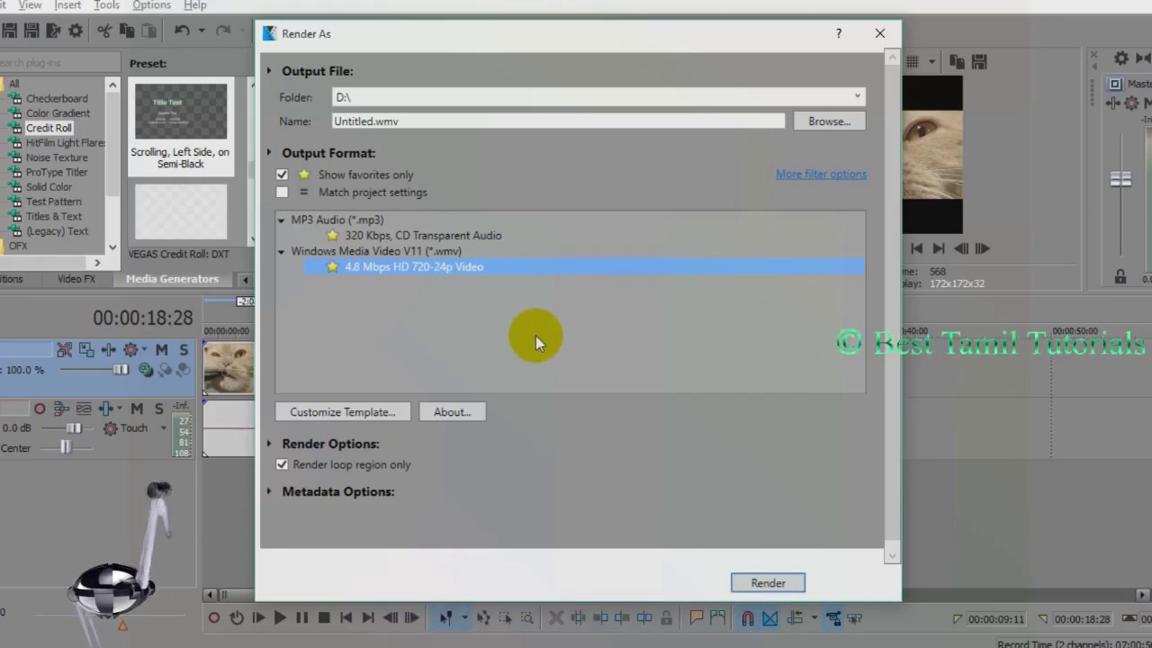
# - Start rendering the loop region to Untitled.wmv
pyautogui.click(769, 583)
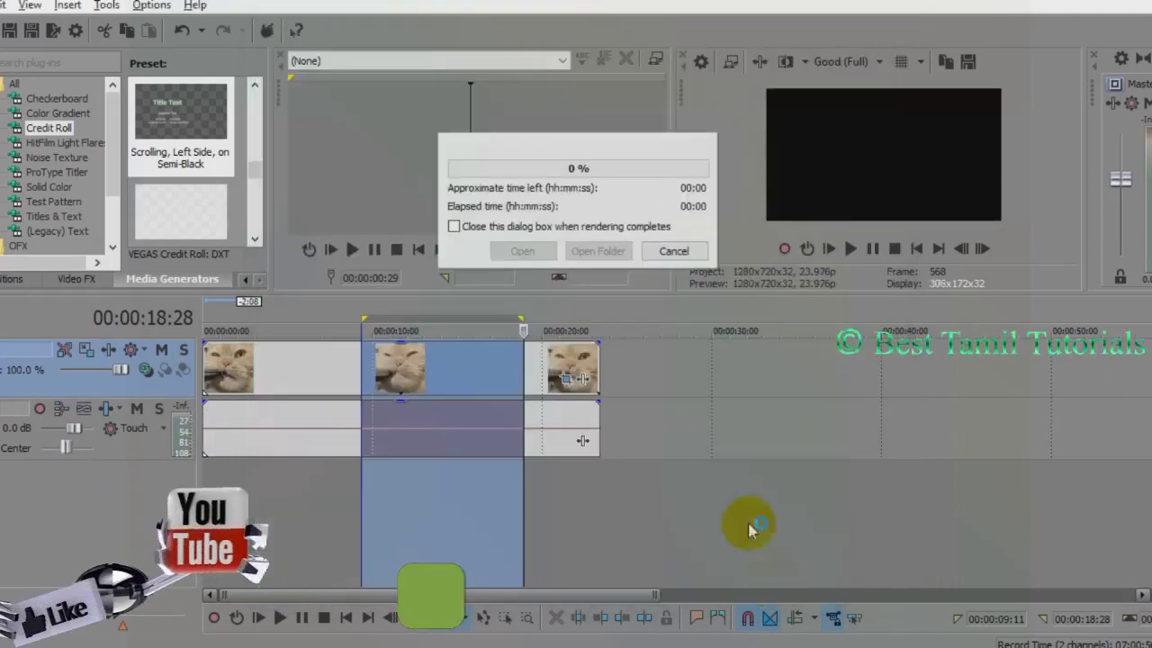